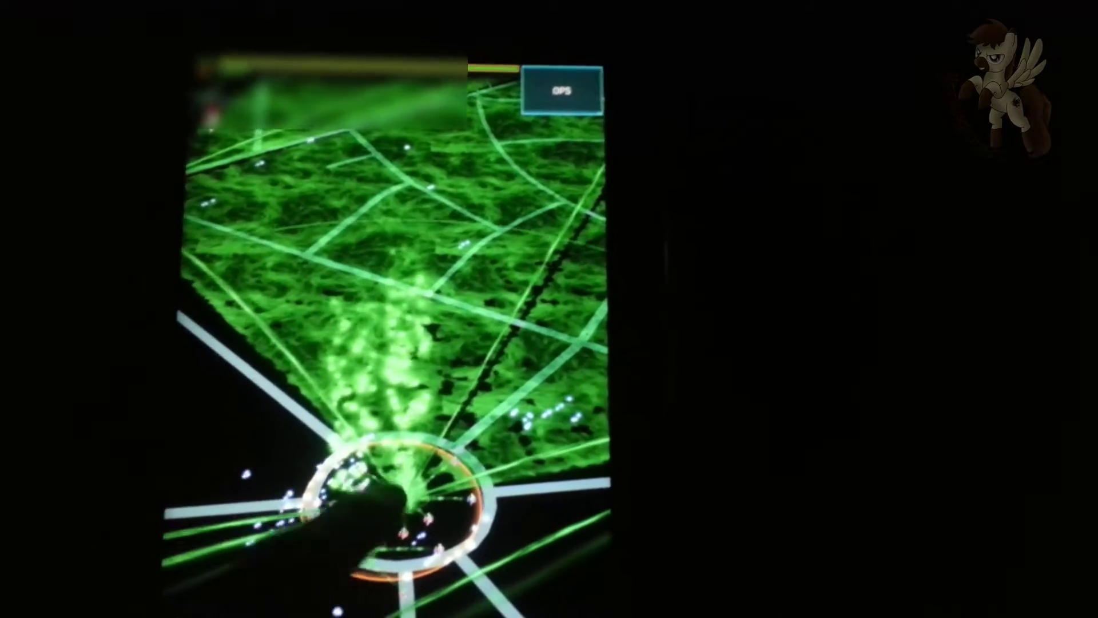
- Open the green portal's details screen
{"action": "left_click", "coordinate": [391, 516]}
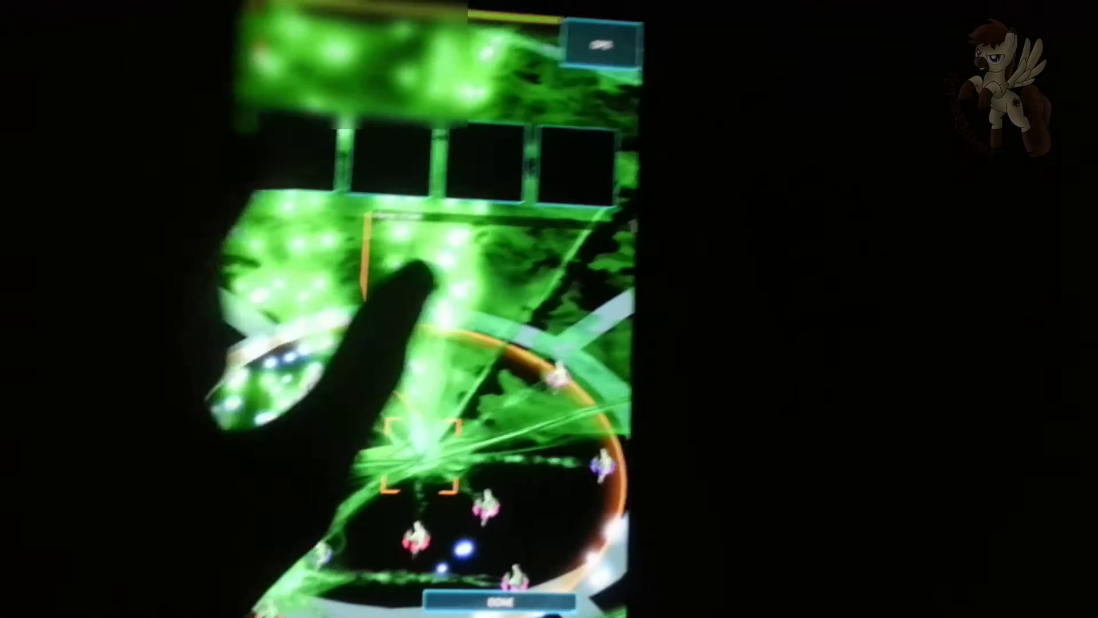
- Deploy Portal Shields from the mod carousel into the first, second and third empty slots
{"action": "left_click", "coordinate": [430, 429]}
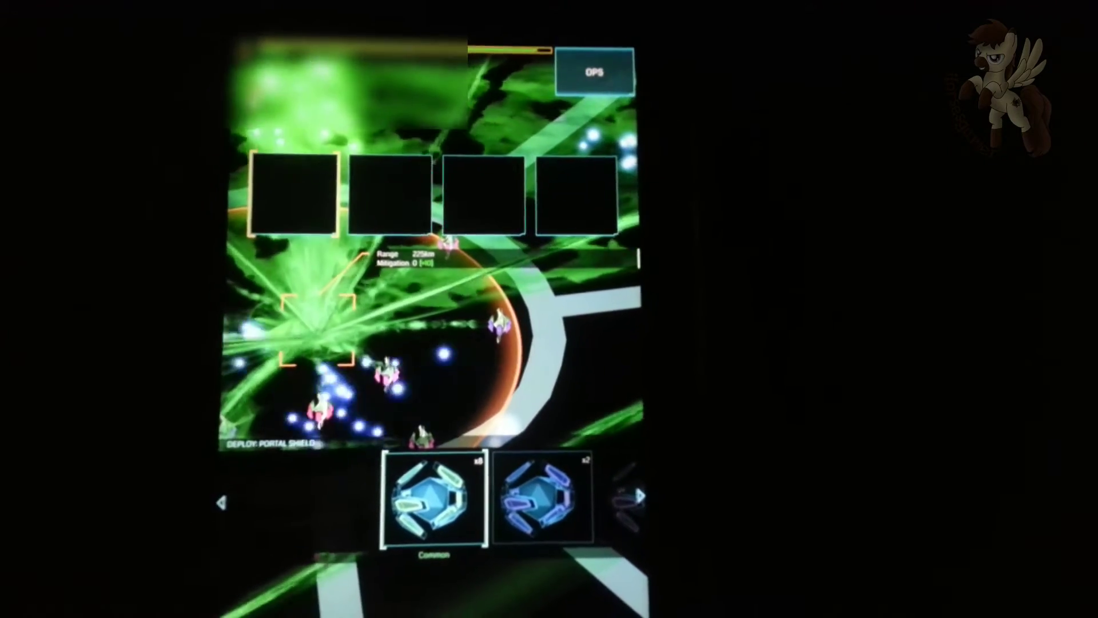
{"action": "left_click", "coordinate": [434, 505]}
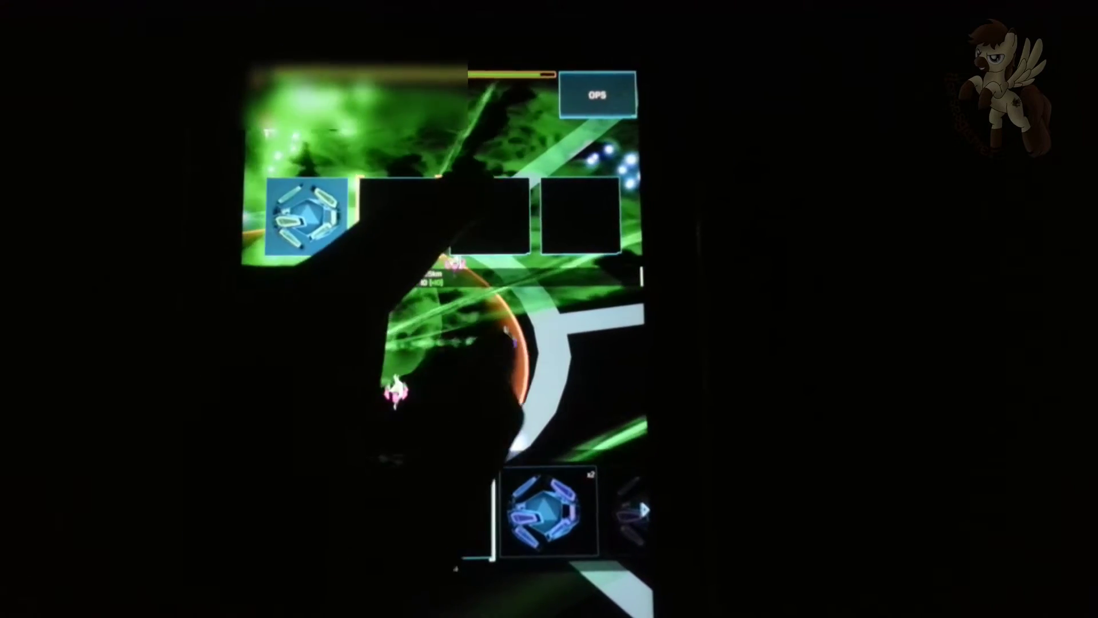
{"action": "left_click", "coordinate": [442, 510]}
{"action": "left_click", "coordinate": [428, 515]}
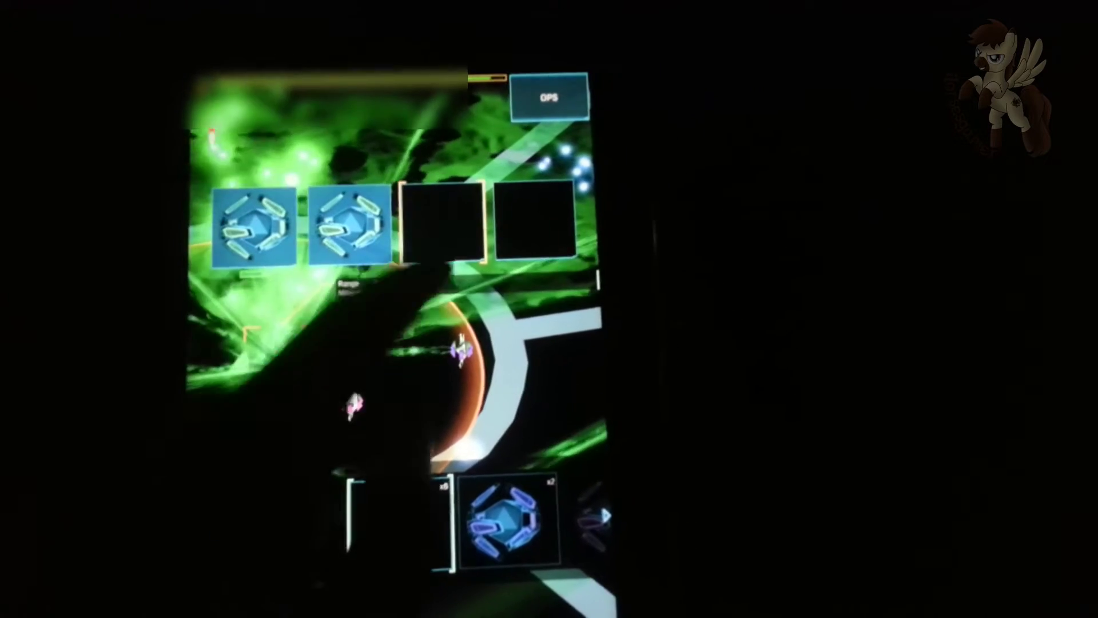
{"action": "left_click_drag", "start_coordinate": [515, 523], "coordinate": [258, 523]}
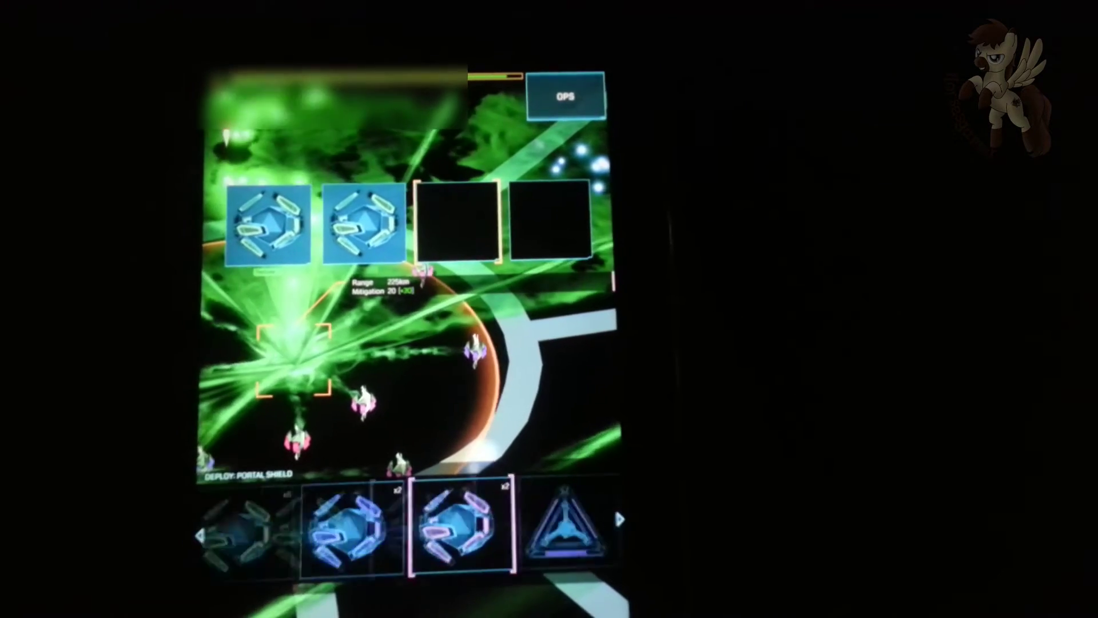
{"action": "mouse_move", "coordinate": [515, 524]}
{"action": "left_mouse_down"}
{"action": "mouse_move", "coordinate": [300, 524]}
{"action": "mouse_move", "coordinate": [516, 524]}
{"action": "left_mouse_up"}
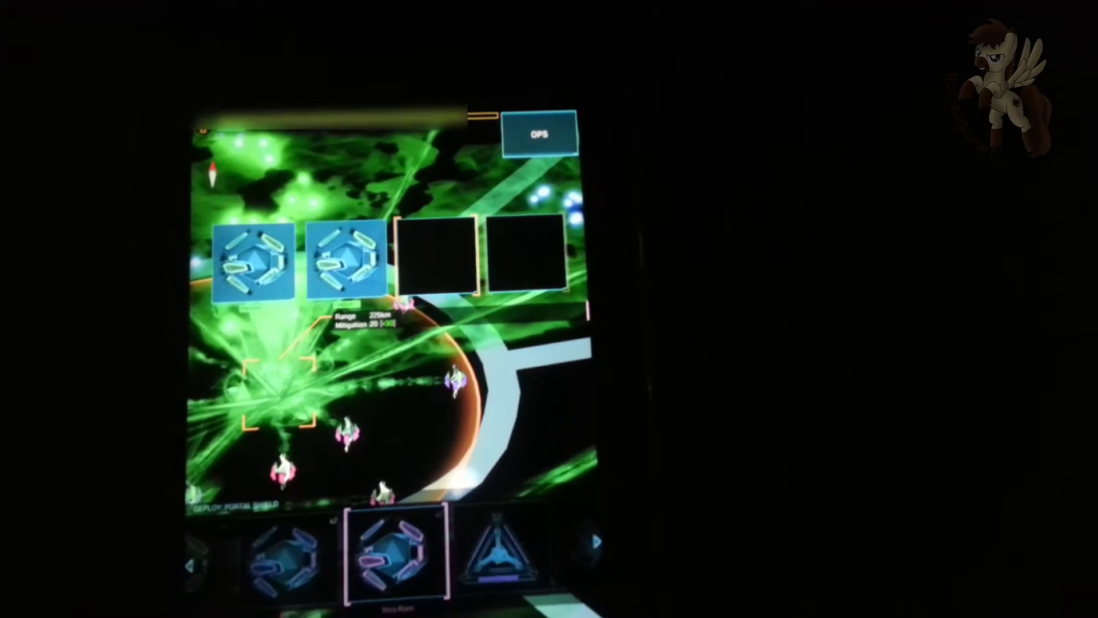
{"action": "left_click", "coordinate": [395, 558]}
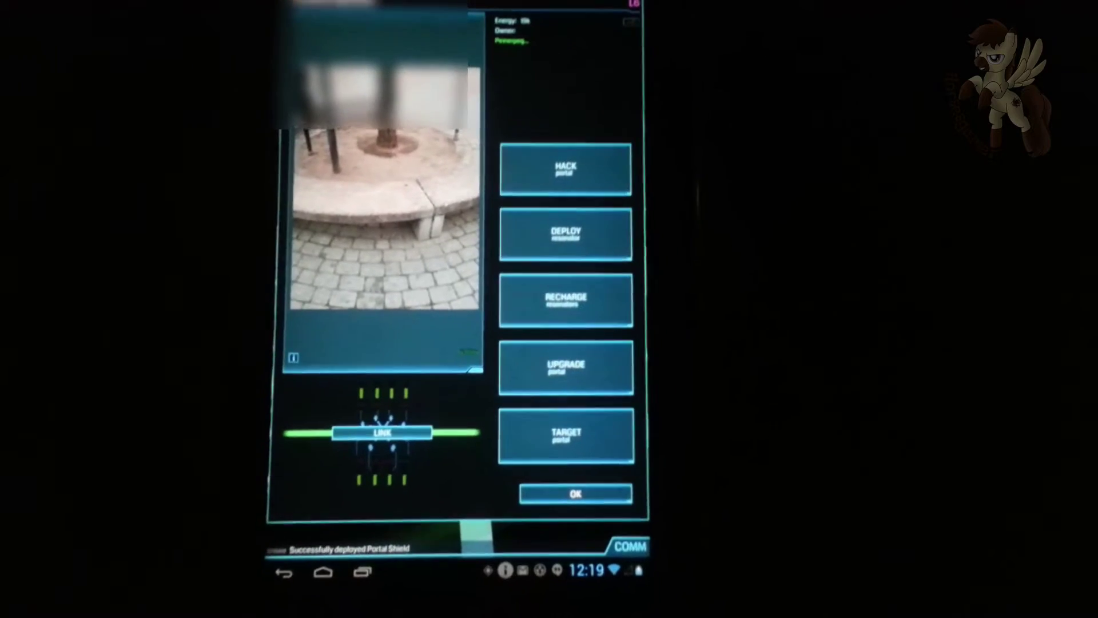
- Switch to resonator upgrades and pick the level 6 (L6) resonators
{"action": "left_click", "coordinate": [515, 385]}
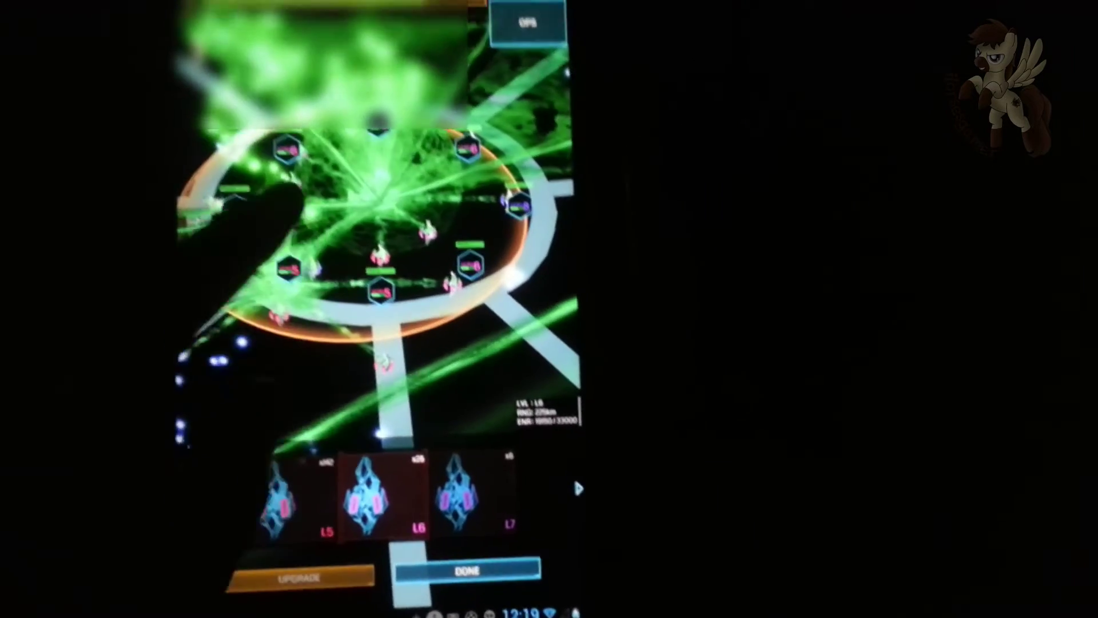
{"action": "left_click", "coordinate": [395, 502]}
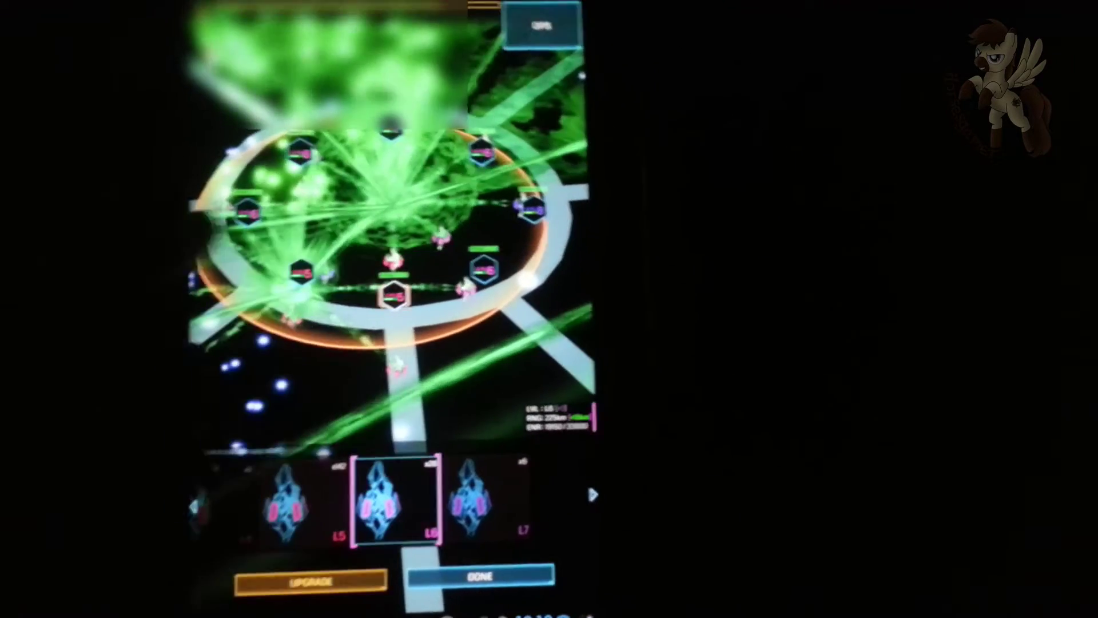